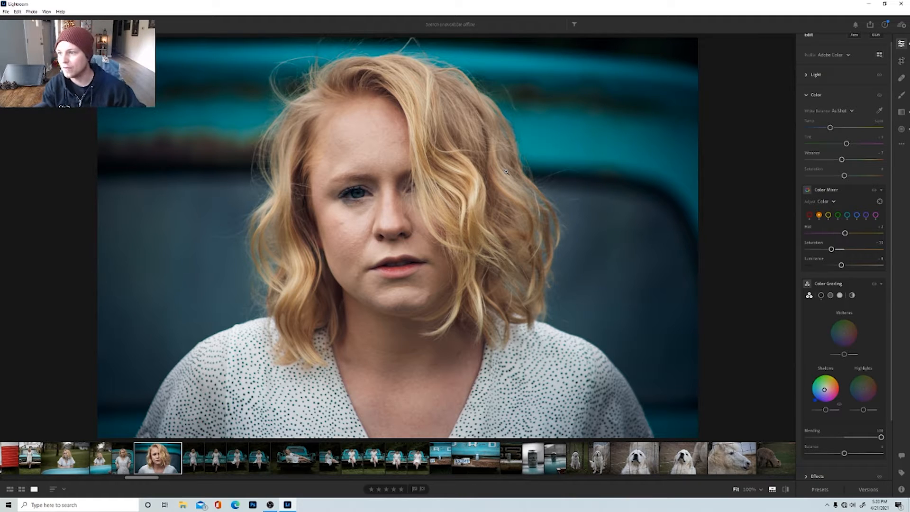
Set the Healing Brush to Heal mode with a feather of about 40
click(900, 78)
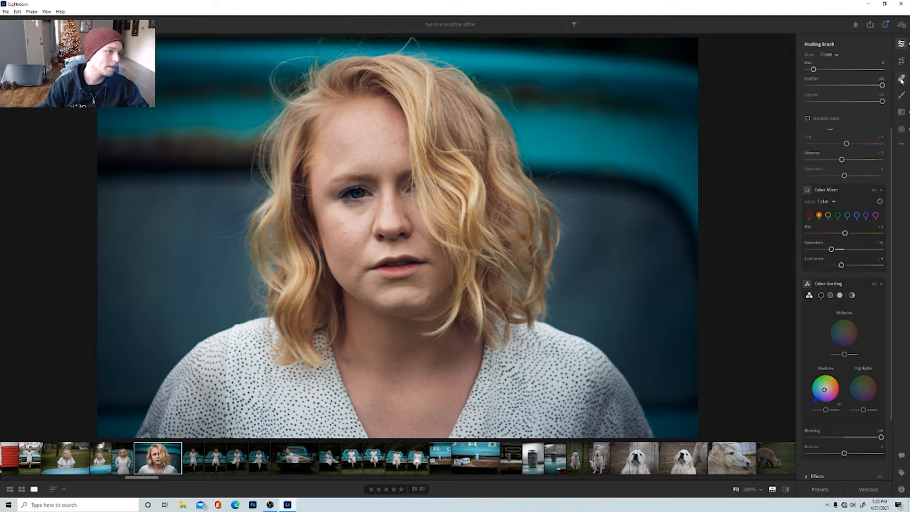
click(835, 56)
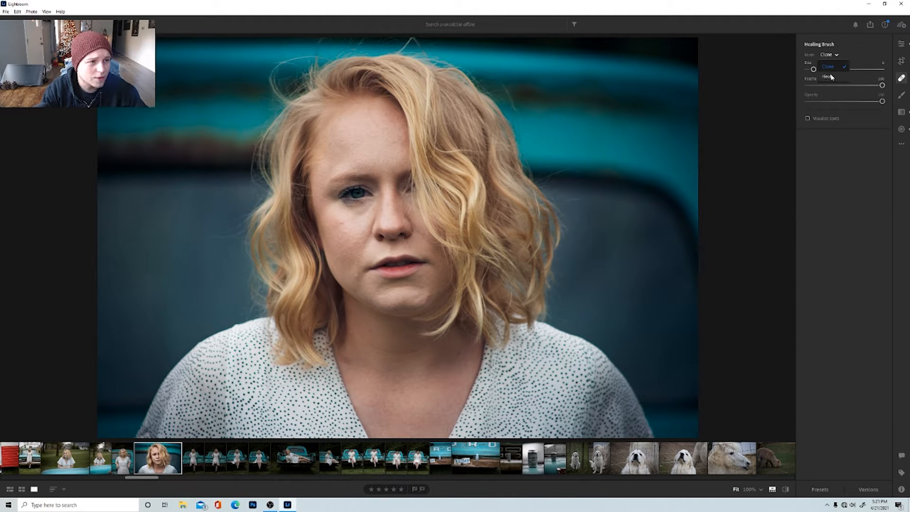
click(831, 77)
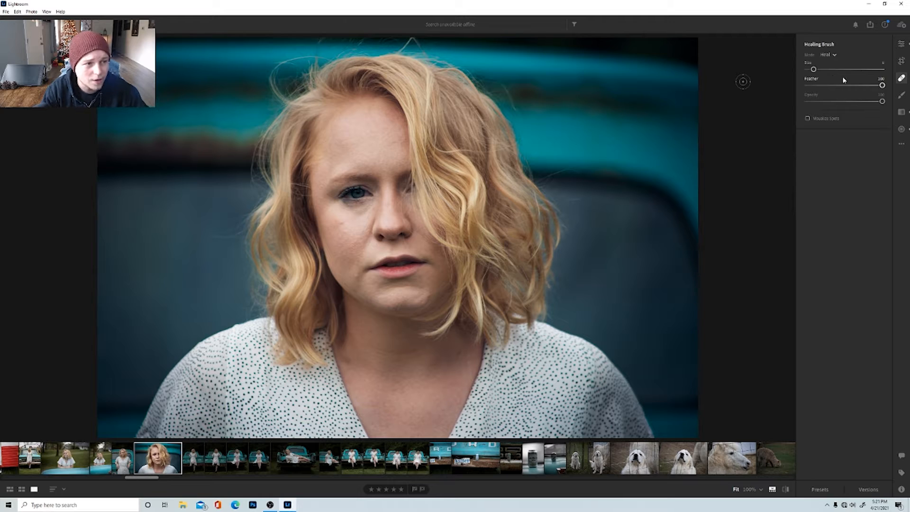
drag(882, 86, 849, 85)
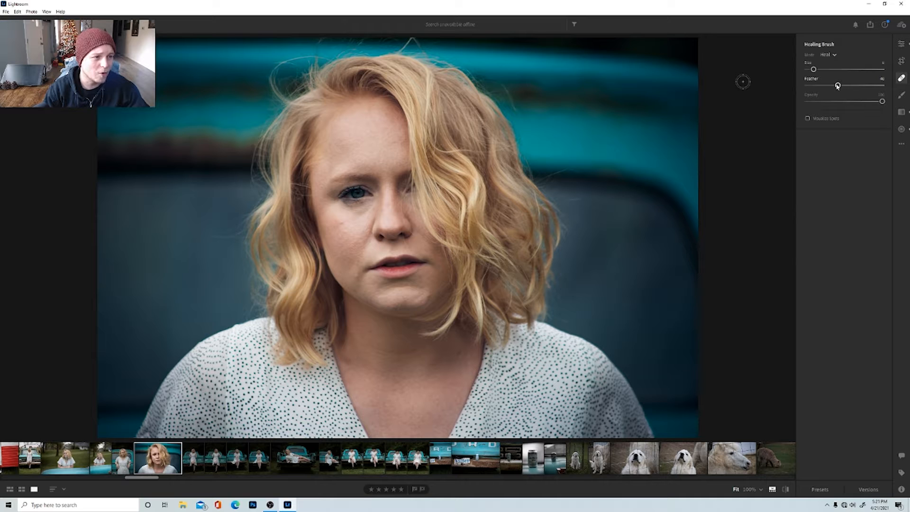
Using a smaller healing brush, heal the blemishes on the cheek, beside the mouth and on the chin
key(z)
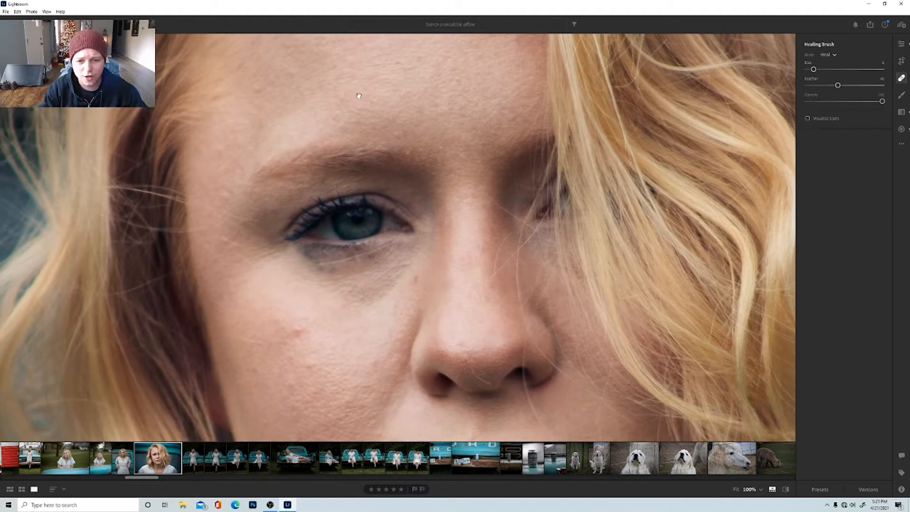
drag(318, 257, 294, 98)
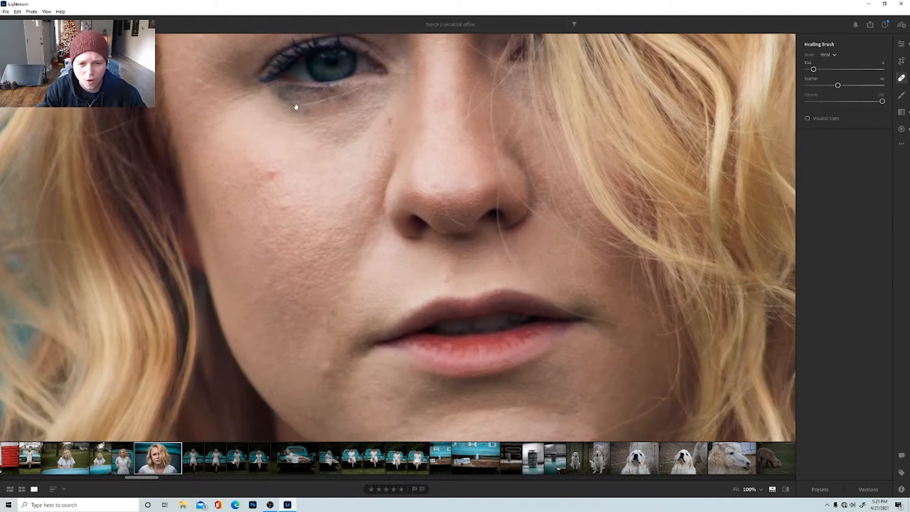
key(bracketleft)
click(272, 171)
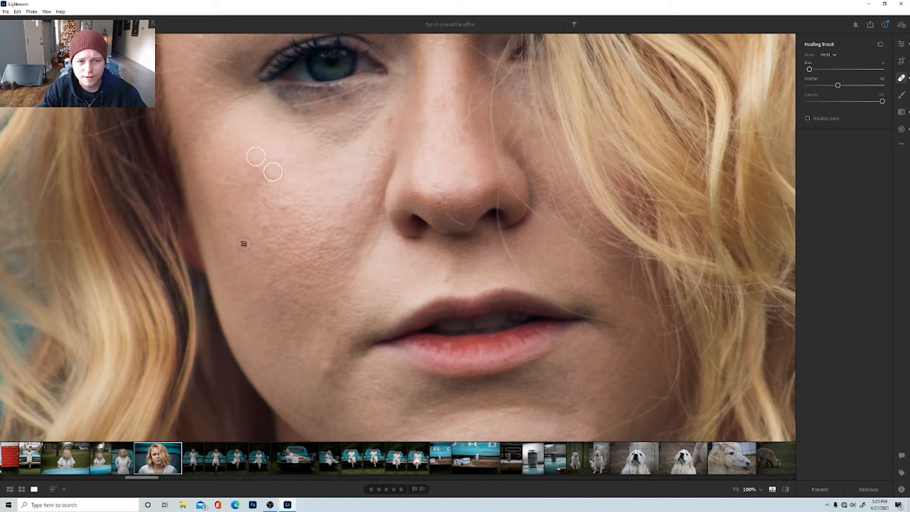
scroll(303, 228, down, 5)
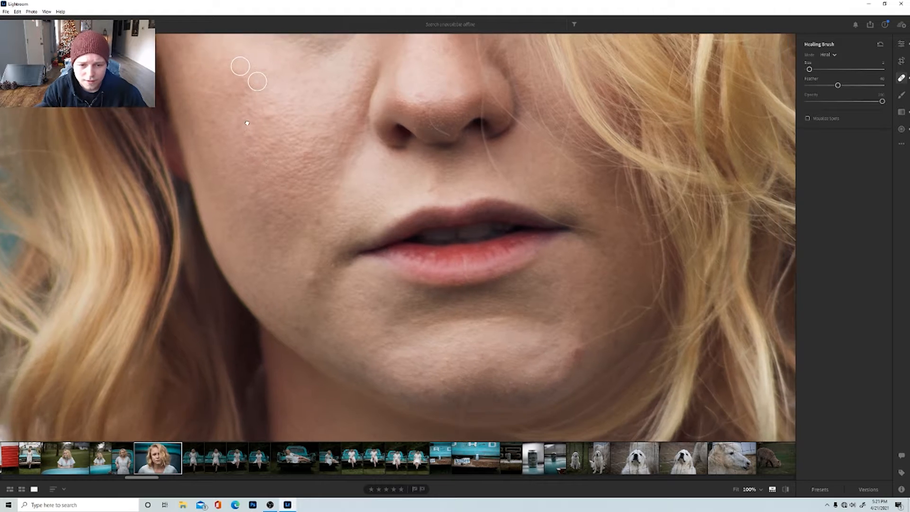
click(296, 225)
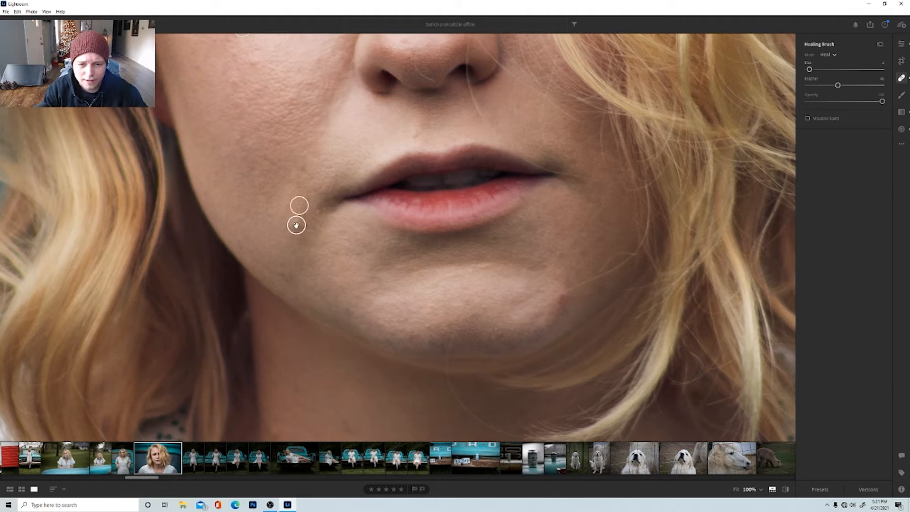
click(561, 298)
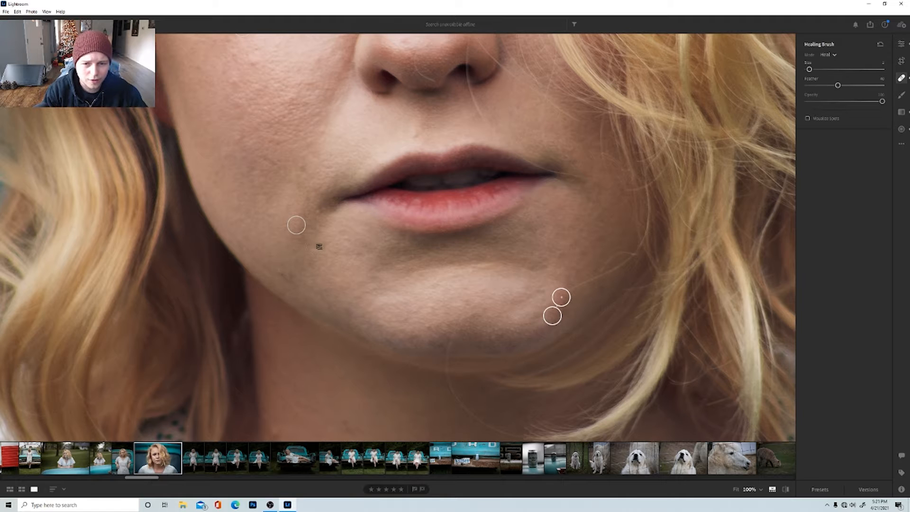
Heal the remaining small spots beside the nose, on the forehead and across the lower face
drag(355, 195, 370, 367)
drag(295, 232, 294, 328)
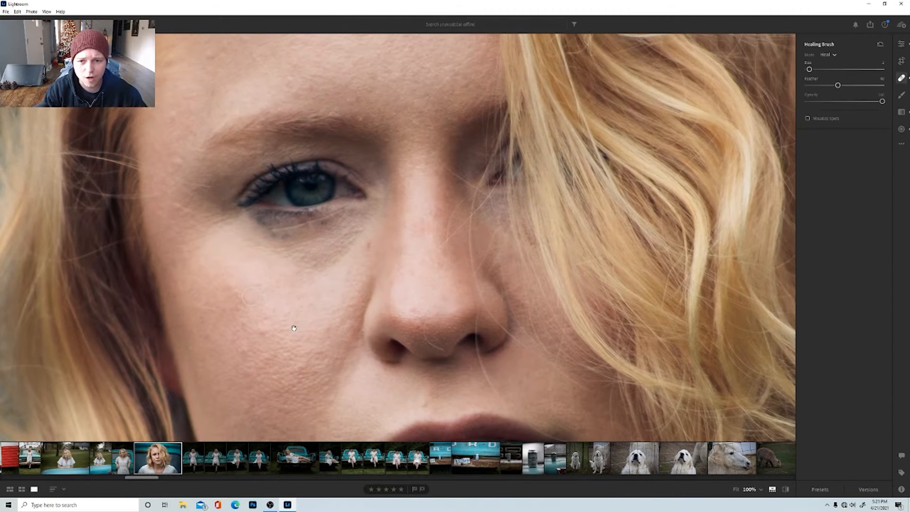
click(368, 244)
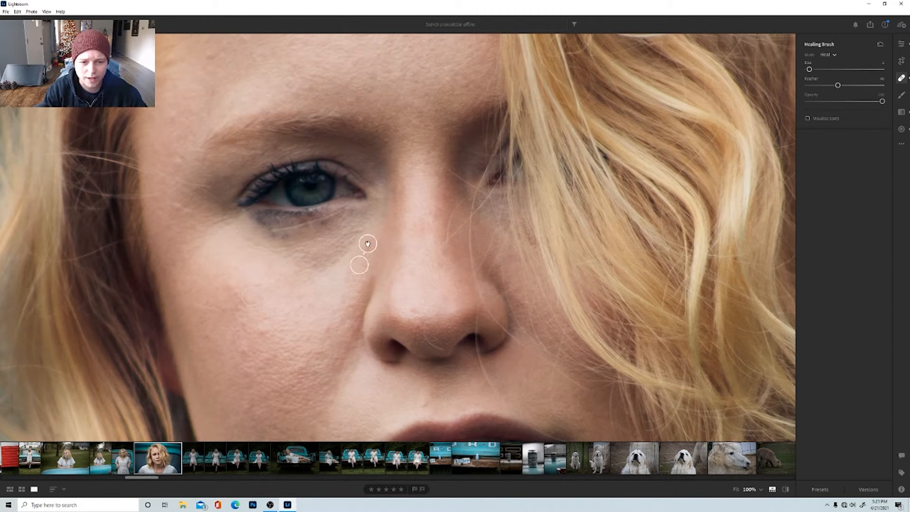
click(413, 307)
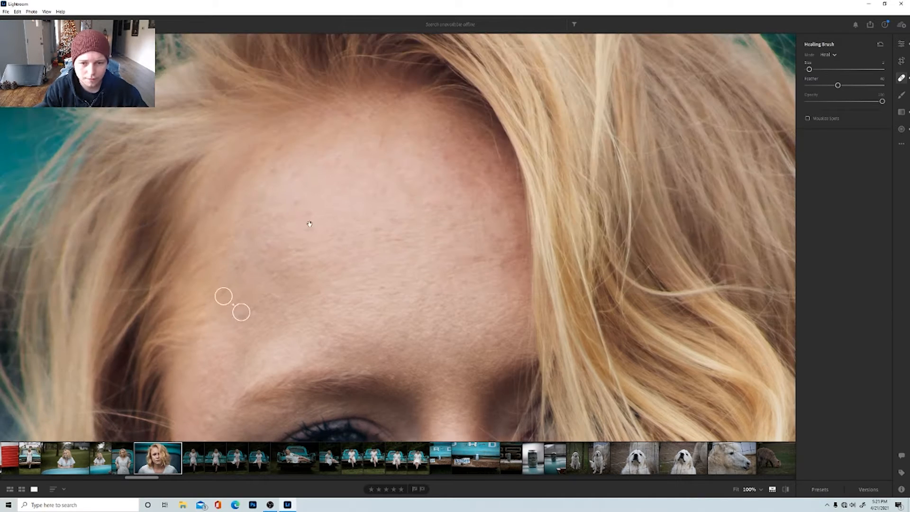
drag(284, 422, 275, 71)
drag(274, 394, 275, 276)
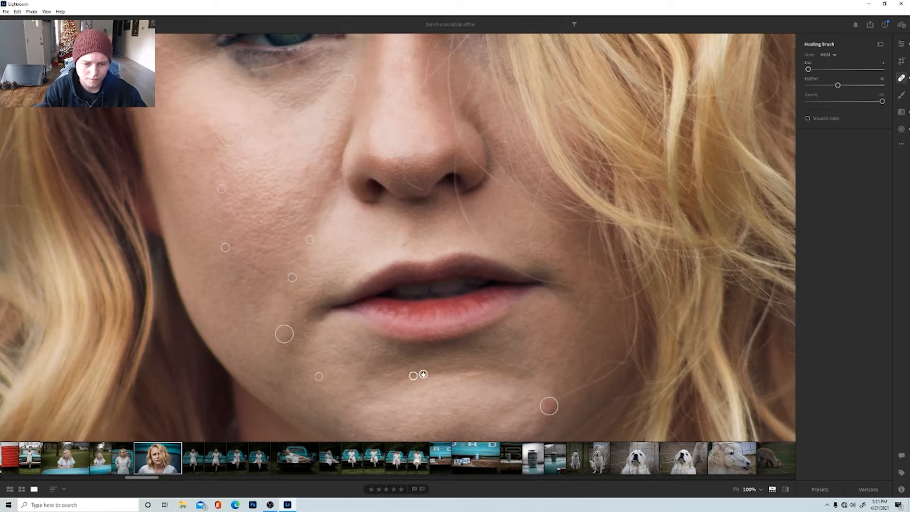
key(z)
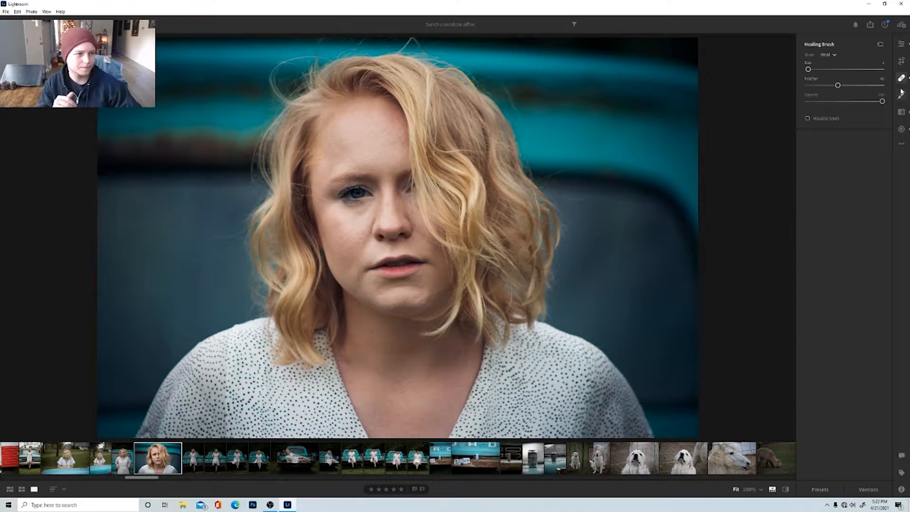
Start a new adjustment brush with the red mask overlay shown and paint over the forehead skin
key(b)
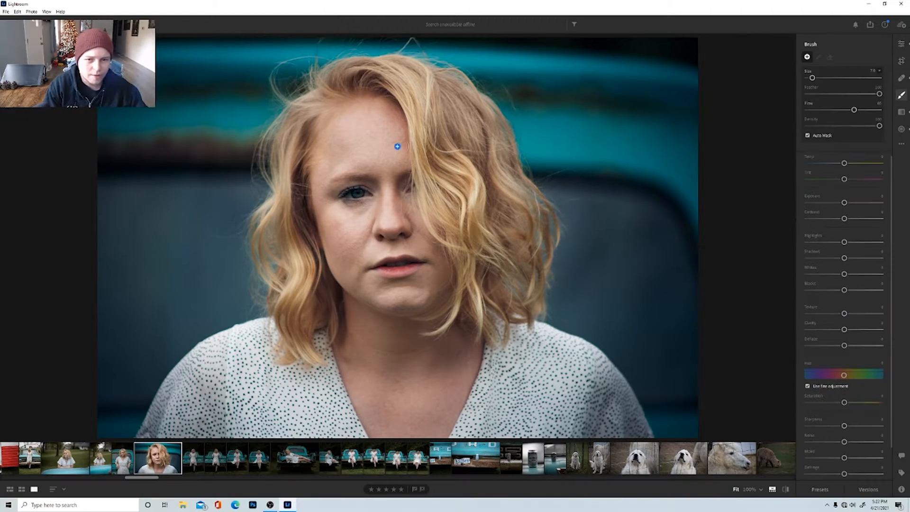
right_click(361, 137)
click(381, 232)
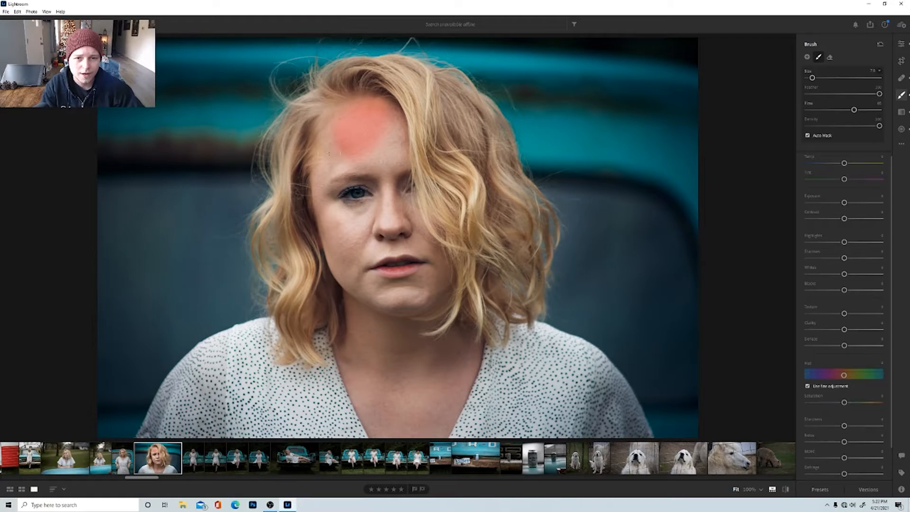
mouse_move(328, 153)
mouse_down()
mouse_move(359, 156)
mouse_move(361, 143)
mouse_move(340, 129)
mouse_move(388, 129)
mouse_up()
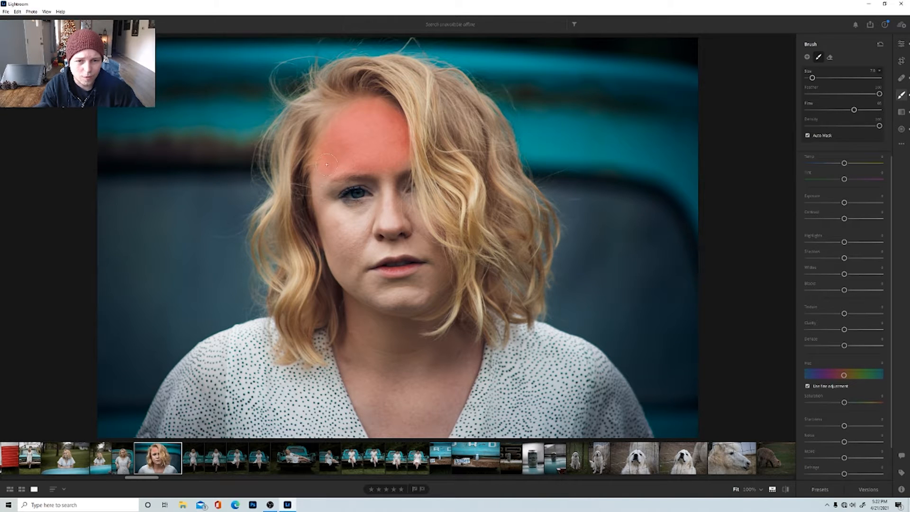
Extend the brush mask over the nose, cheeks and chin, leaving out the eyes and lips
key(z)
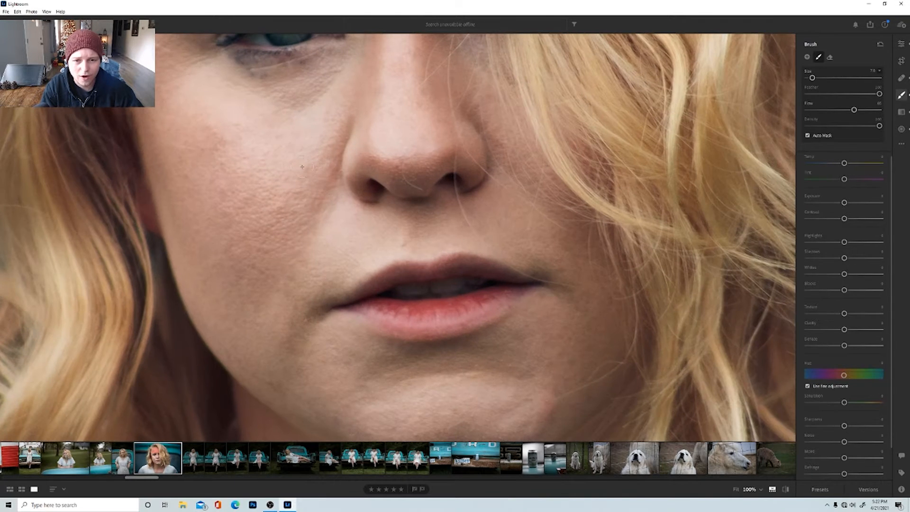
scroll(302, 166, up, 5)
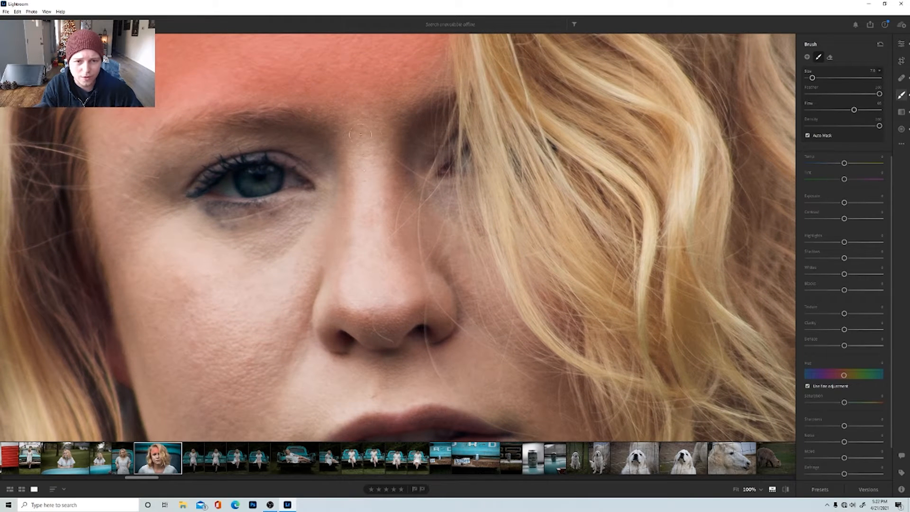
drag(360, 135, 362, 118)
mouse_move(370, 85)
mouse_down()
mouse_move(395, 88)
mouse_move(358, 258)
mouse_move(377, 313)
mouse_move(395, 331)
mouse_move(407, 296)
mouse_move(374, 232)
mouse_move(377, 199)
mouse_move(383, 223)
mouse_move(385, 178)
mouse_up()
mouse_move(365, 314)
mouse_down()
mouse_move(375, 342)
mouse_move(363, 324)
mouse_up()
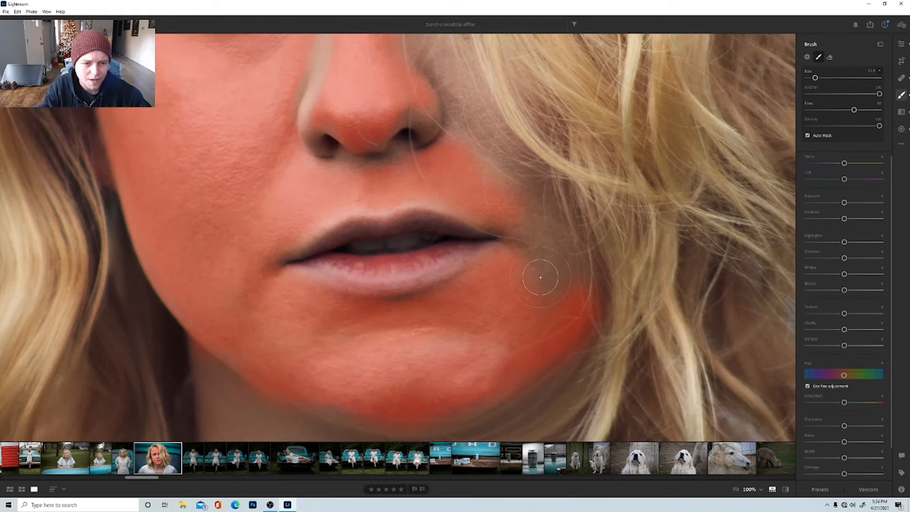
mouse_move(540, 306)
mouse_down()
mouse_move(540, 263)
mouse_move(535, 269)
mouse_move(524, 251)
mouse_move(558, 305)
mouse_move(555, 256)
mouse_move(566, 255)
mouse_move(549, 247)
mouse_move(542, 215)
mouse_move(507, 170)
mouse_move(474, 137)
mouse_up()
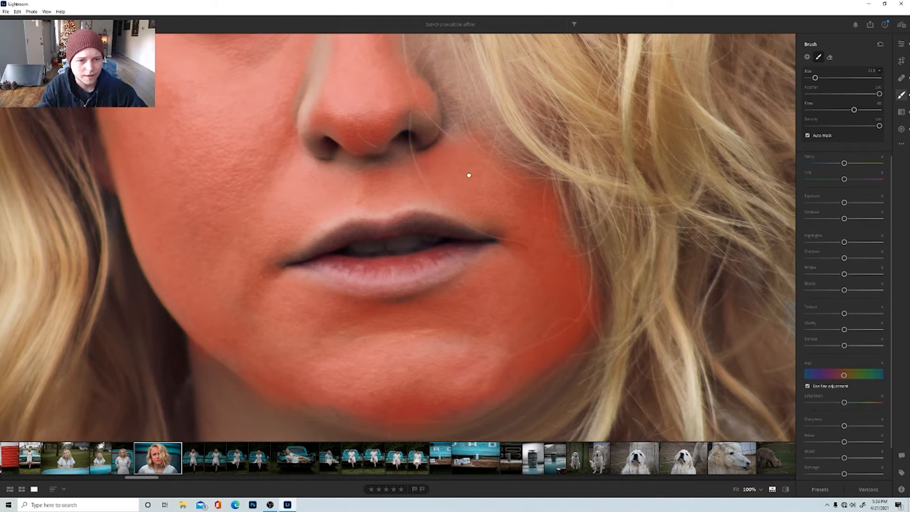
Paint the mask over the partly hidden cheek between the nose and the hair
scroll(467, 176, up, 5)
mouse_move(445, 283)
mouse_down()
mouse_move(438, 275)
mouse_move(479, 317)
mouse_up()
mouse_move(460, 262)
mouse_down()
mouse_move(443, 218)
mouse_move(414, 209)
mouse_move(403, 184)
mouse_move(425, 187)
mouse_up()
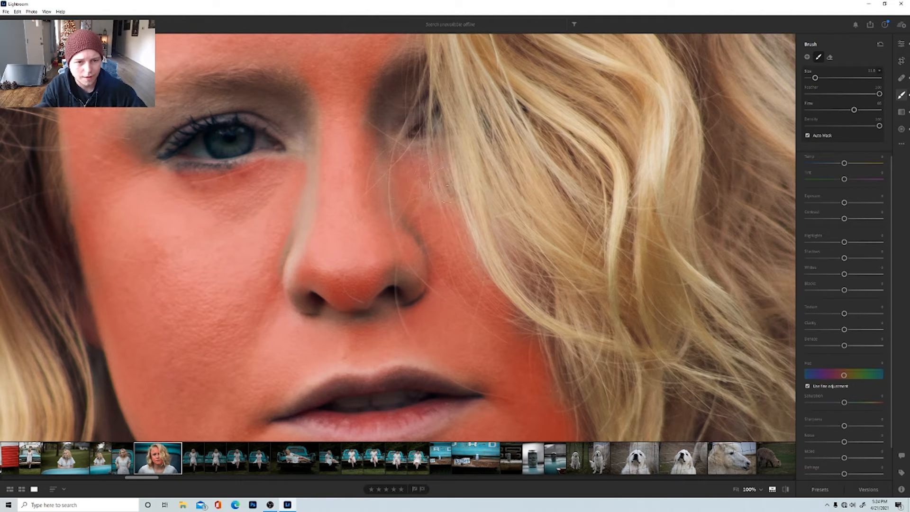
key(z)
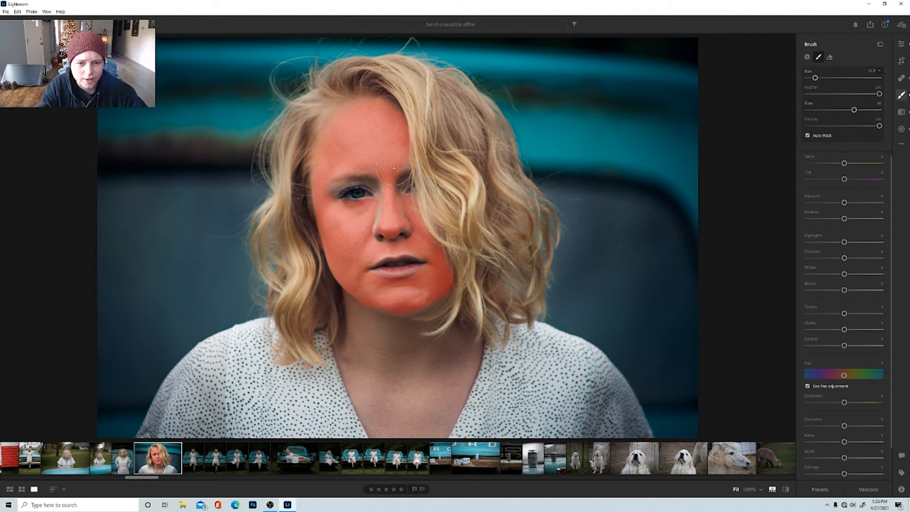
Reduce the brush size to about 3 and refine the face mask around the nose and chin edges
key(bracketleft)
key(bracketleft)
key(bracketleft)
key(bracketleft)
key(bracketleft)
key(bracketleft)
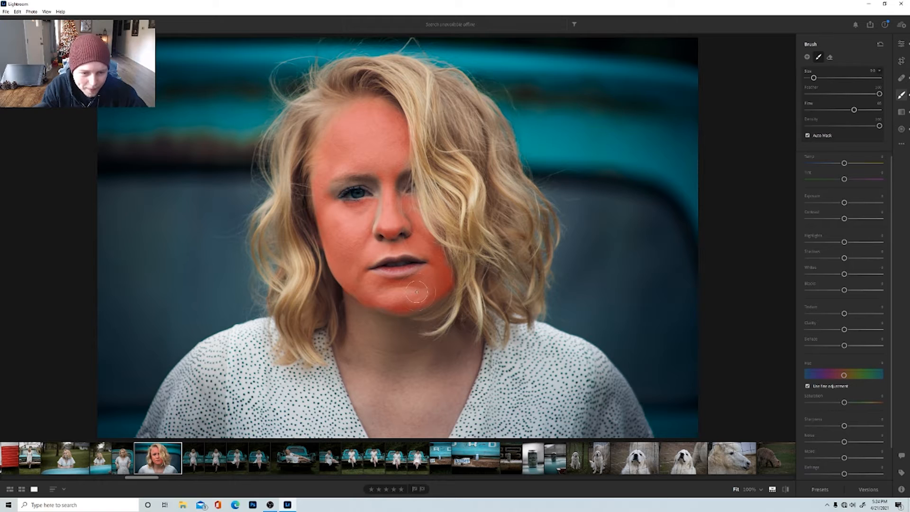
key(alt)
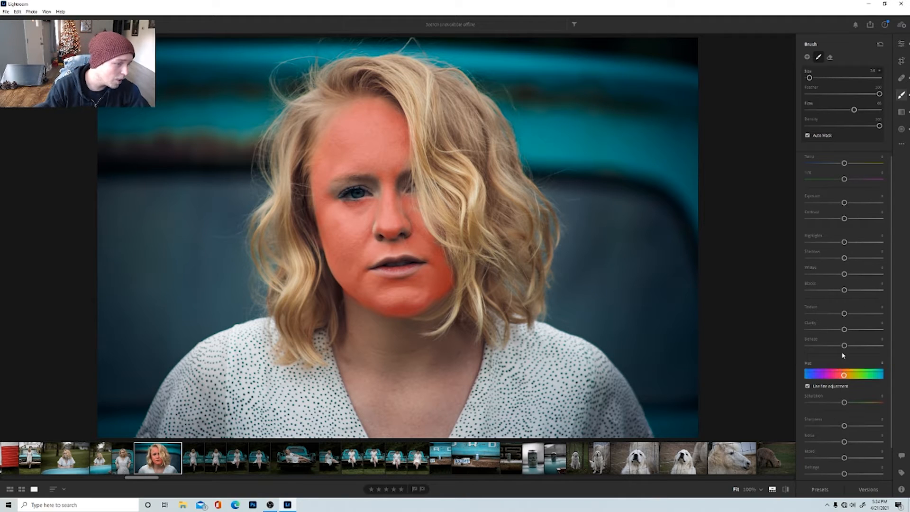
Cycle the mask overlay until the red tint on the face is hidden
right_click(378, 145)
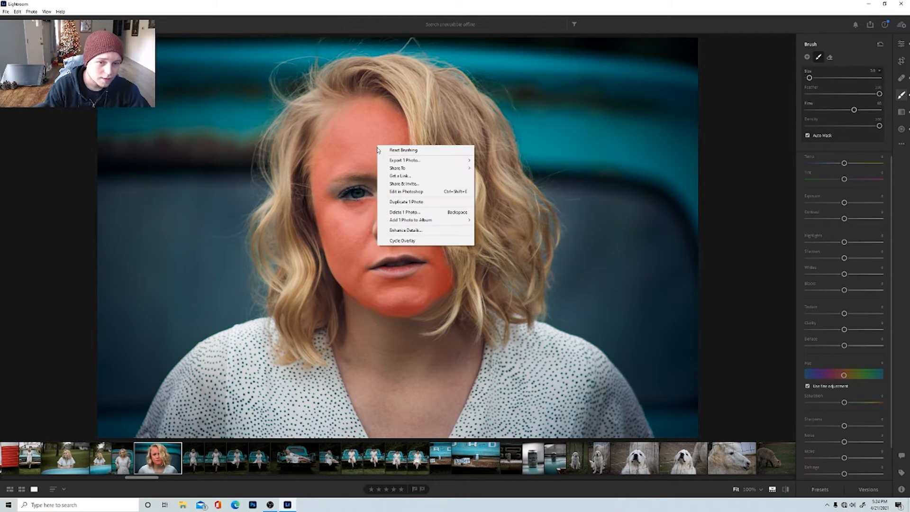
click(405, 241)
right_click(358, 162)
click(399, 259)
right_click(412, 186)
click(403, 254)
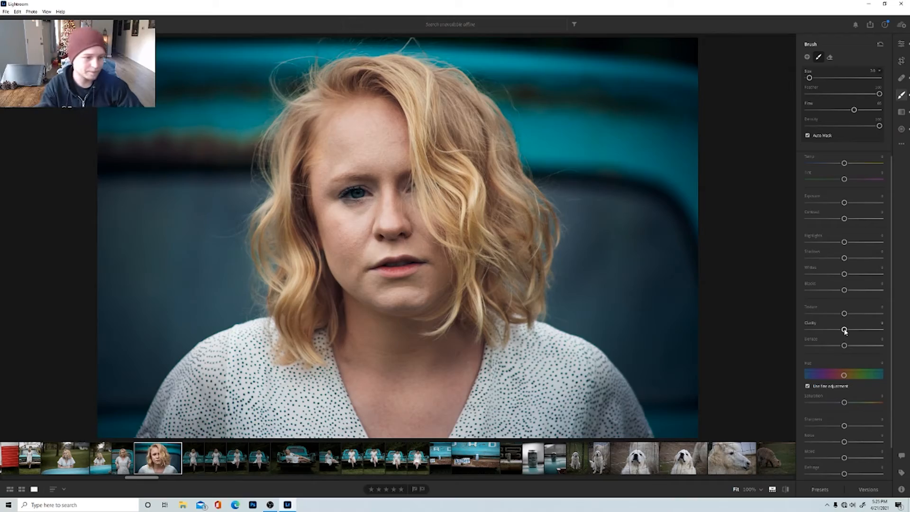
Smooth the masked skin with Clarity at about -95 and Texture at about -20, and check it close up
drag(844, 330, 807, 329)
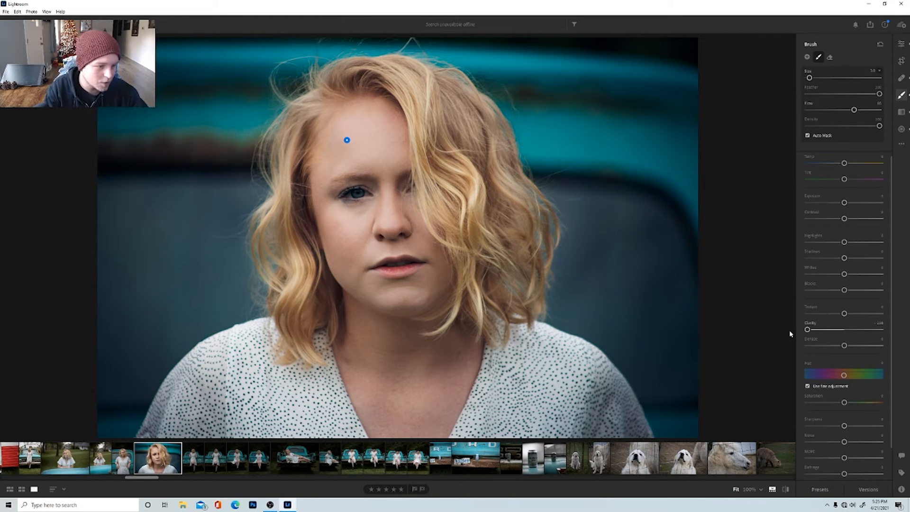
drag(843, 313, 776, 313)
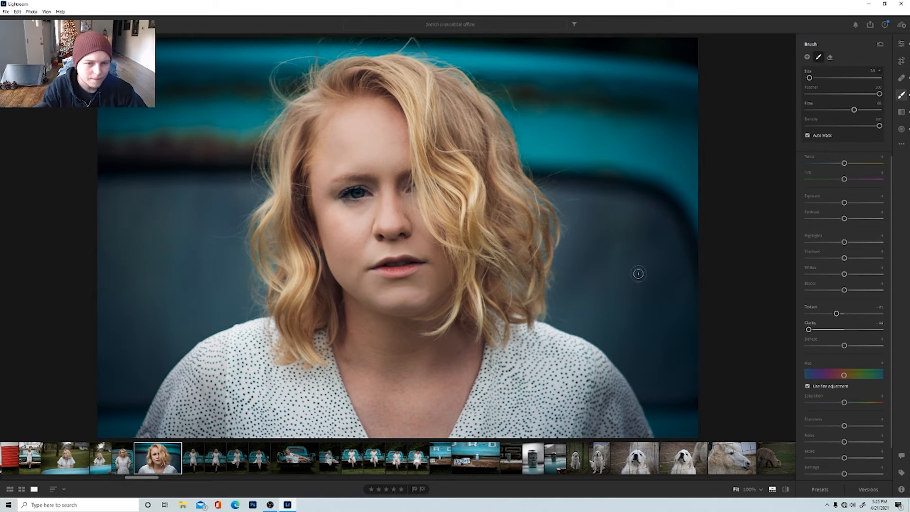
click(381, 158)
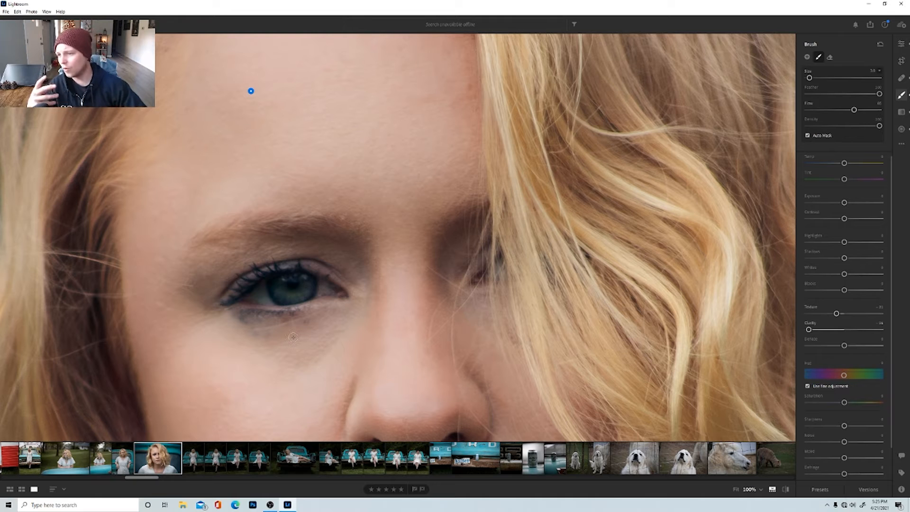
key(z)
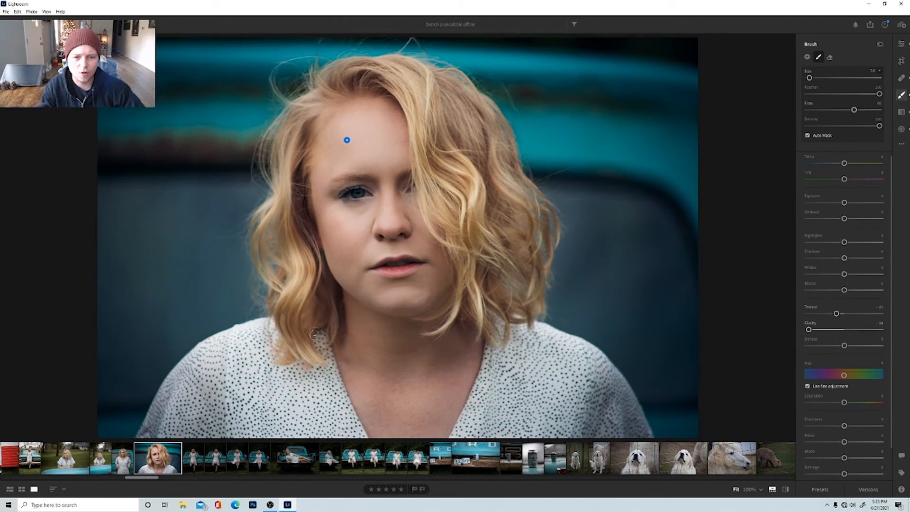